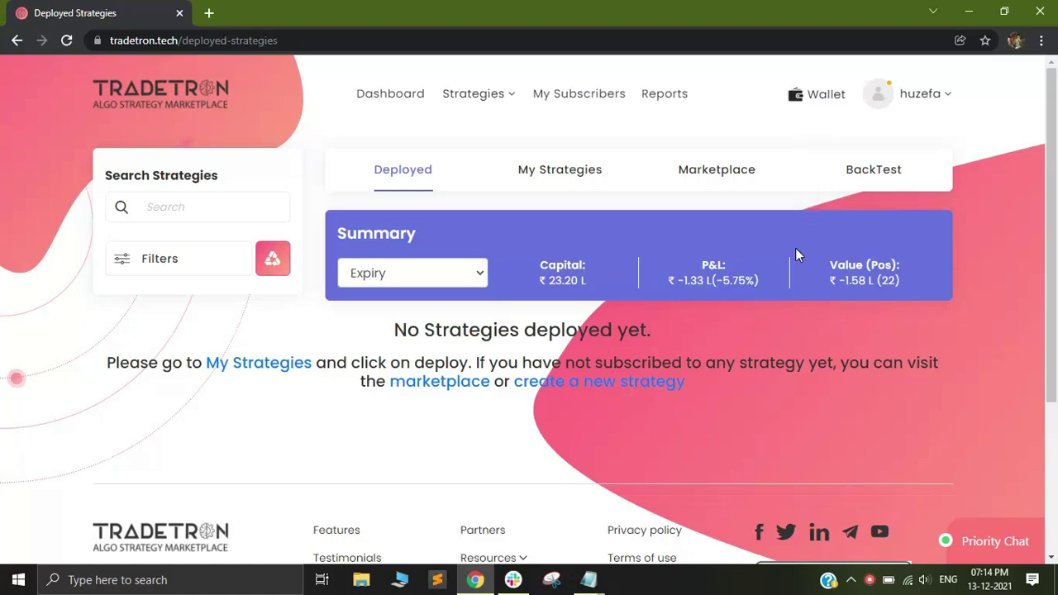
Go to Broker & Exchanges from the profile menu to see TT Paper Trading listed
click(913, 103)
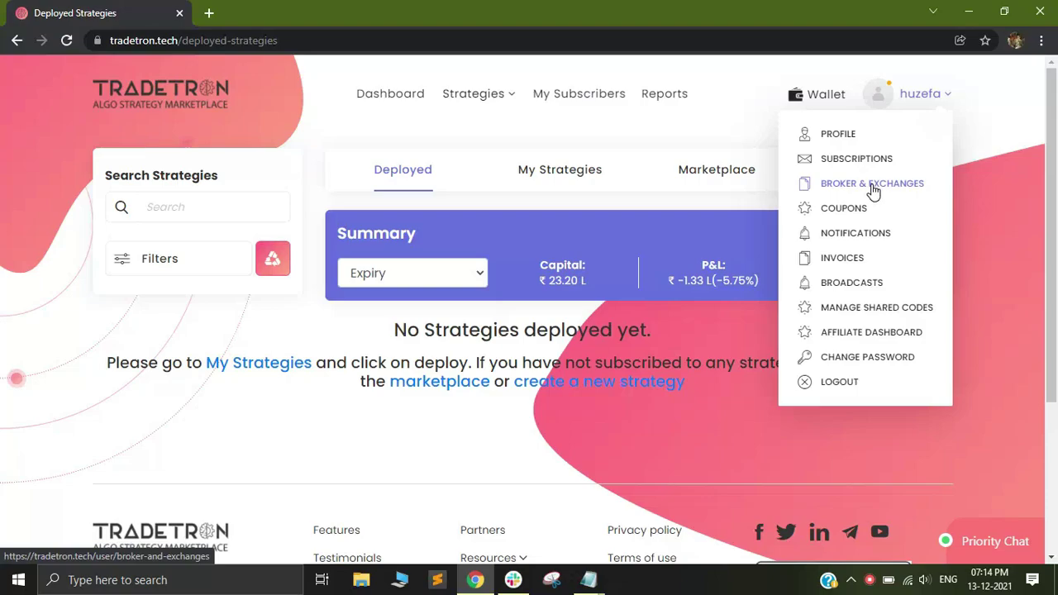
click(873, 185)
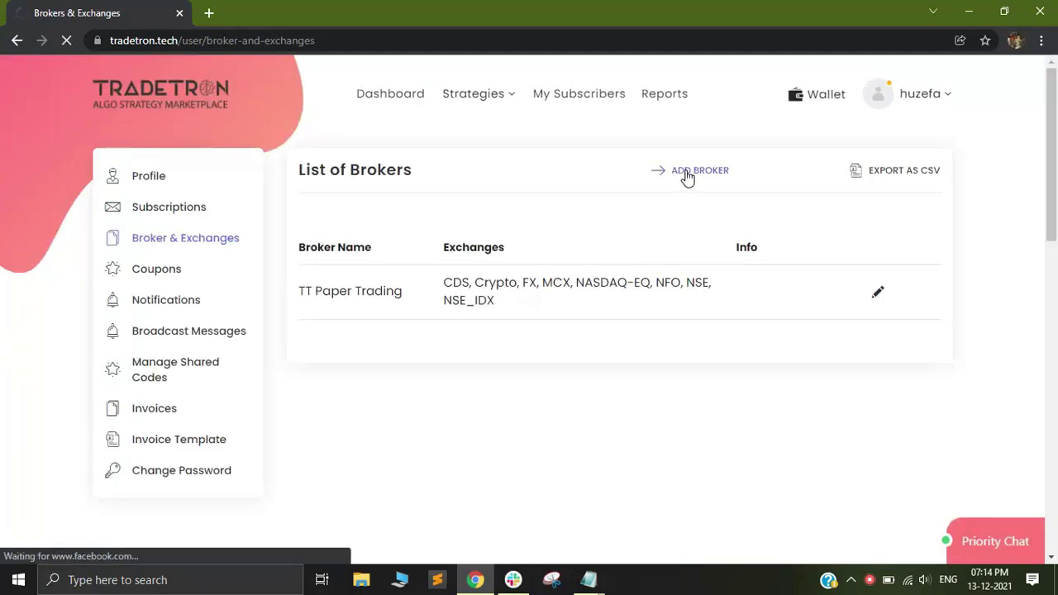
Add a broker, selecting IIFL (Symphony) with exchanges CDS, MCX, NFO and NSE, and reach its connection fields
scroll(619, 327, down, 1)
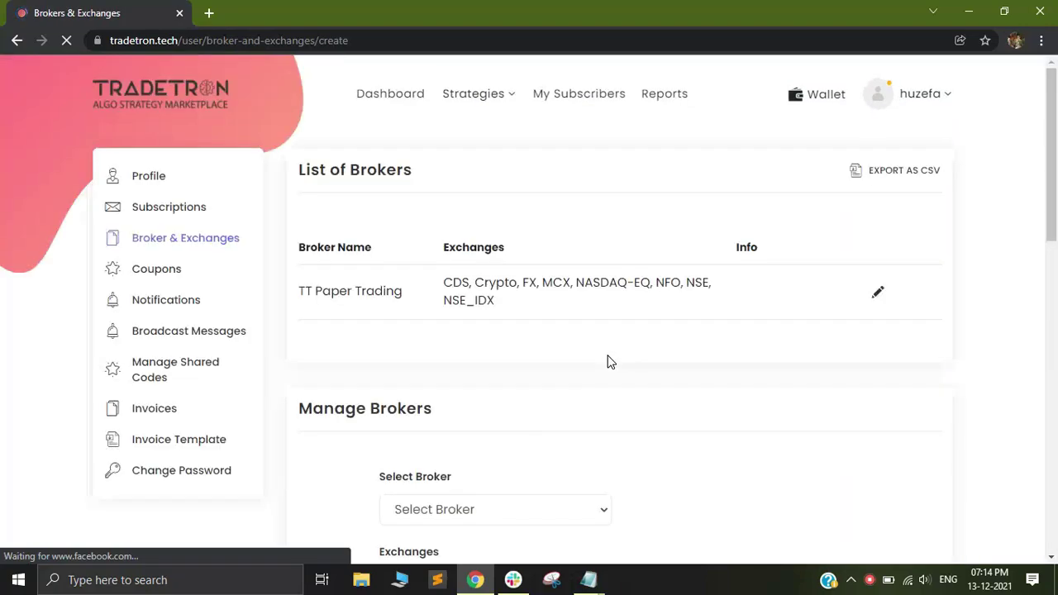
scroll(542, 339, down, 2)
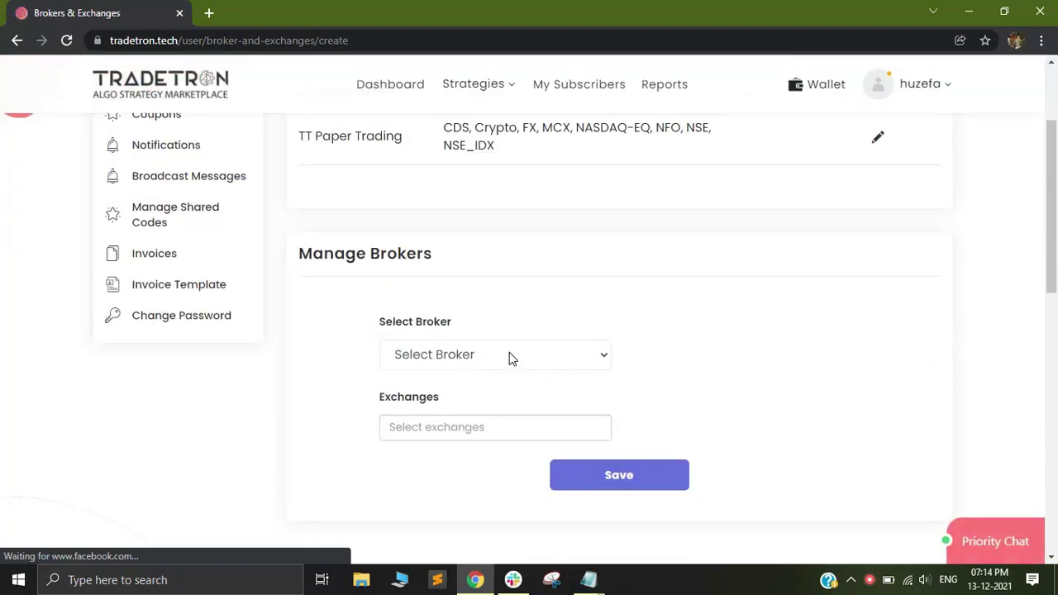
click(504, 354)
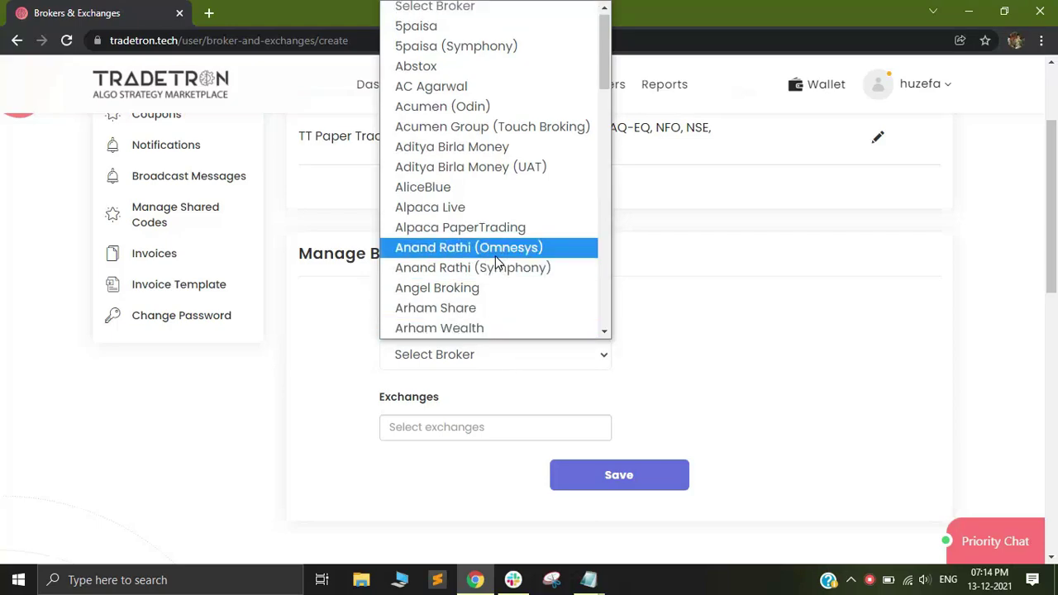
key(i)
key(i)
key(Return)
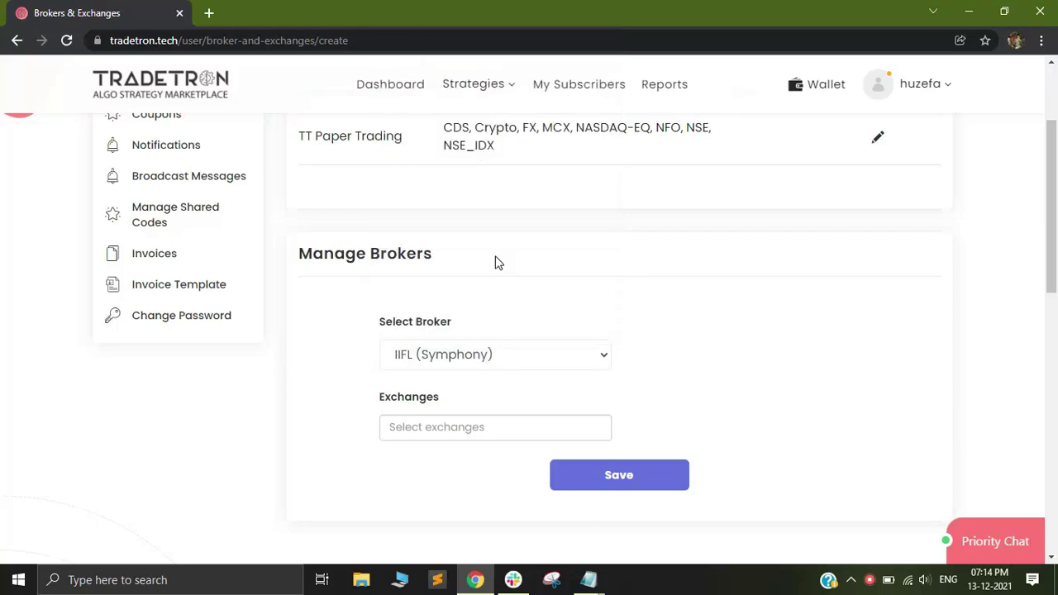
scroll(530, 277, down, 1)
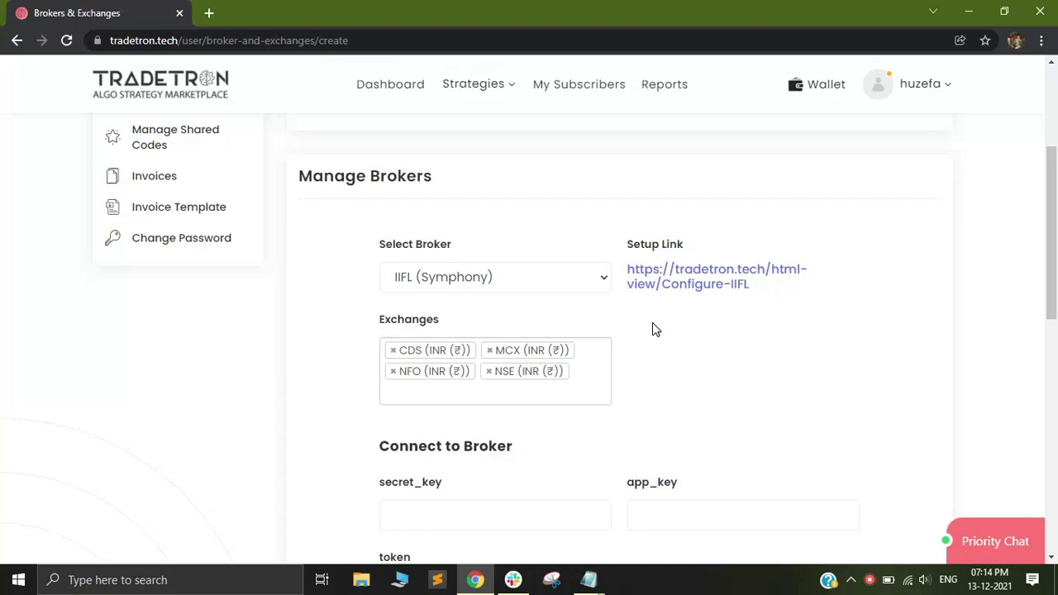
scroll(652, 329, down, 1)
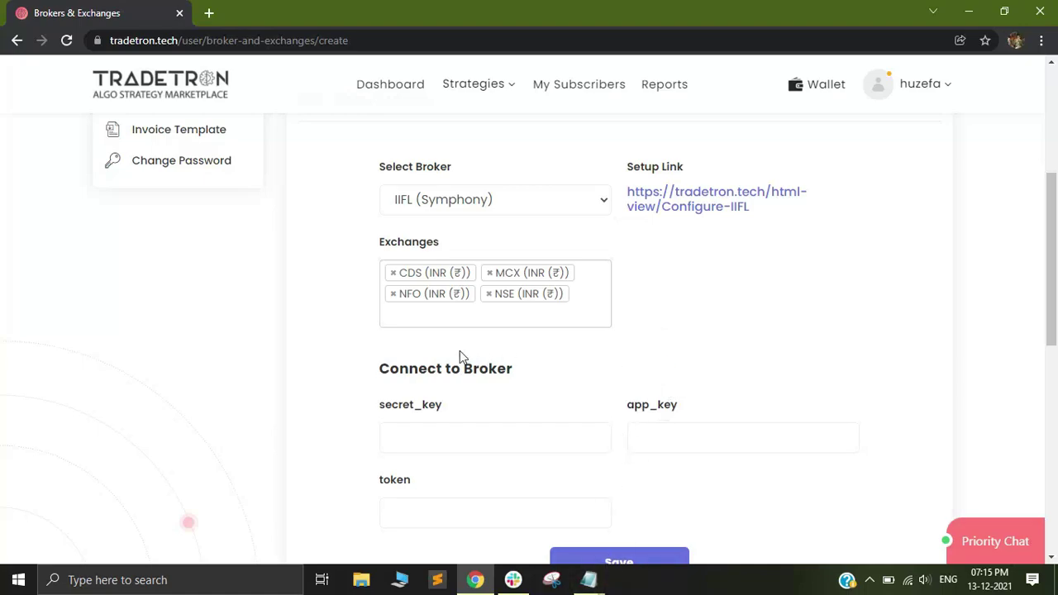
scroll(526, 425, down, 1)
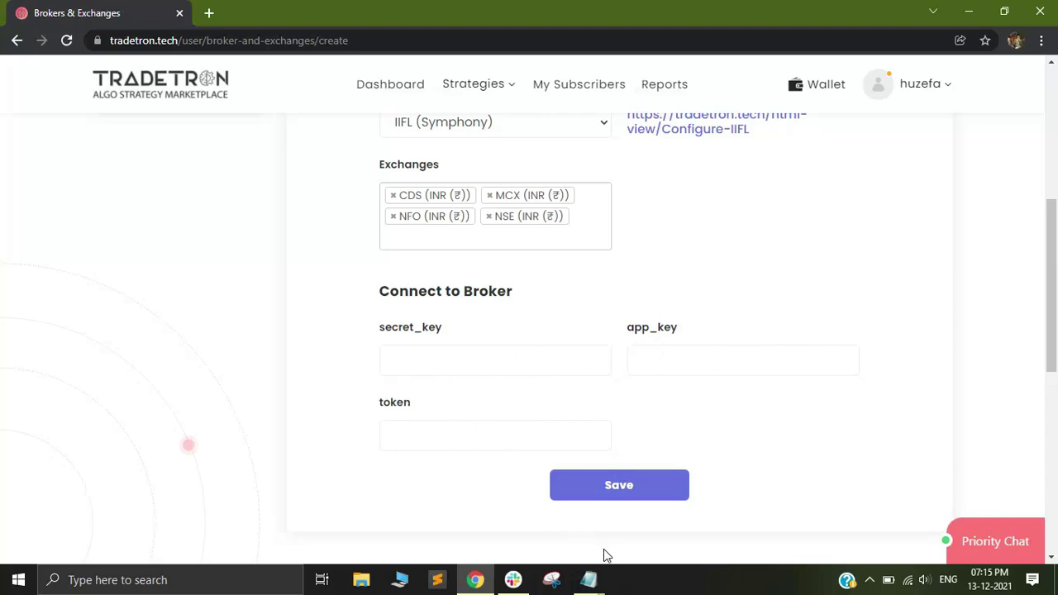
Bring up the Copy.txt note in Notepad and highlight the IIFL contact e-mail address
mouse_move(589, 579)
click(632, 519)
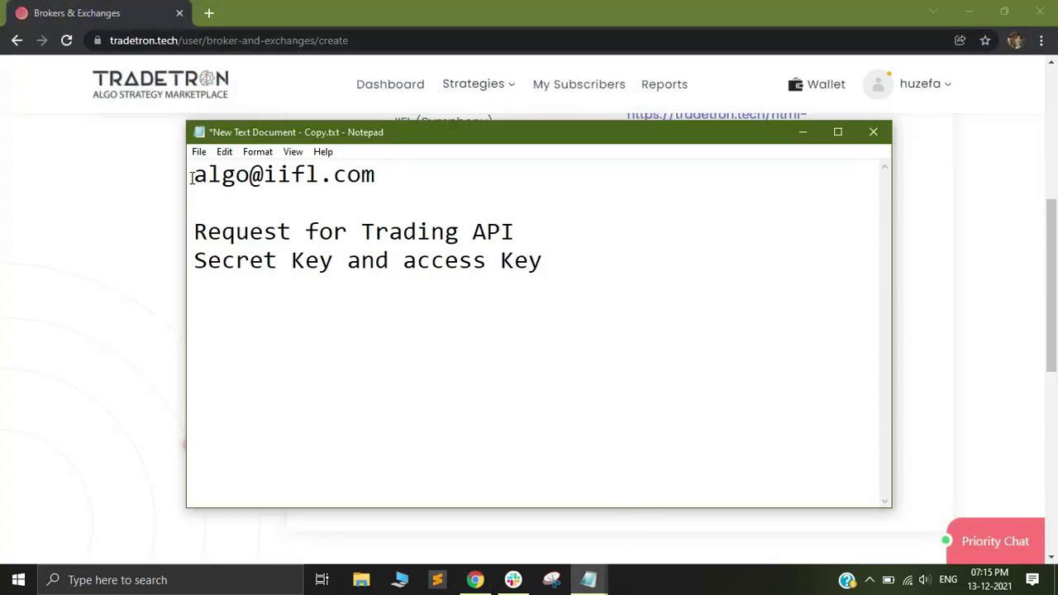
drag(191, 177, 389, 176)
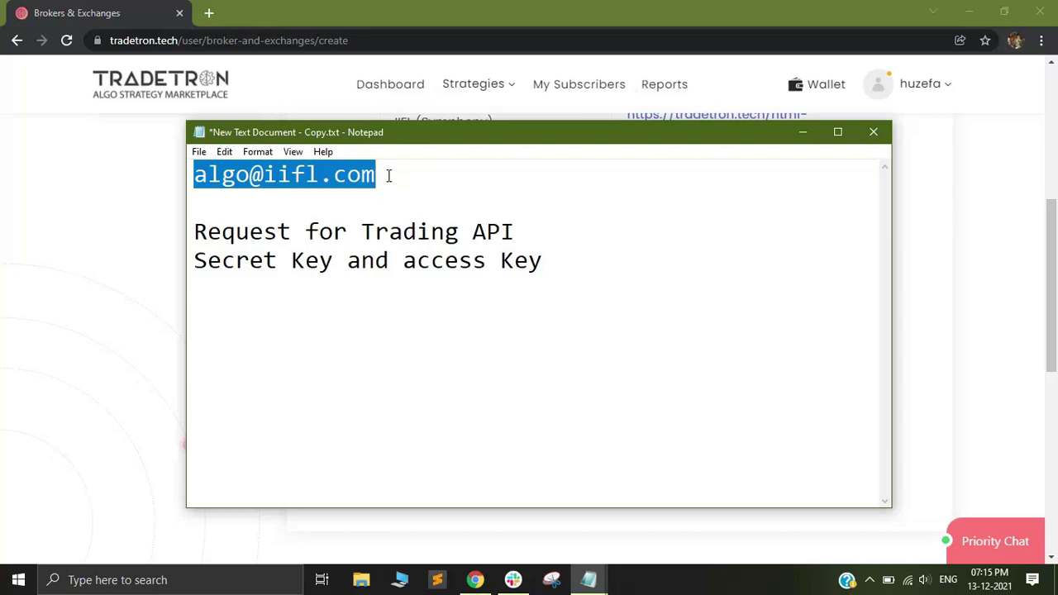
click(376, 232)
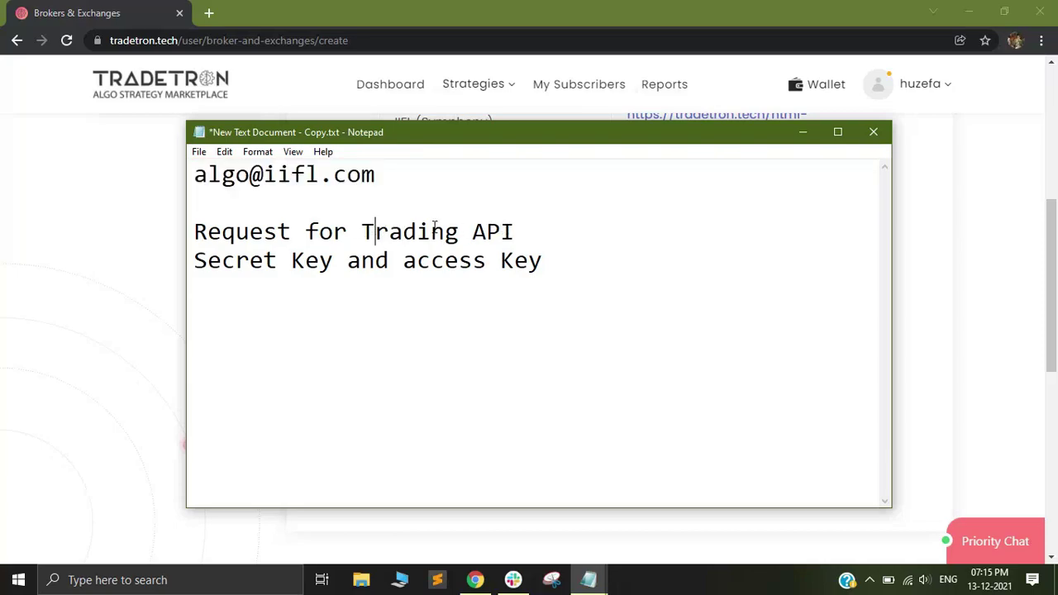
Highlight 'Trading API', 'Secret Key' and 'access Key' in the note, then minimize Notepad
click(391, 235)
drag(361, 232, 532, 233)
click(396, 290)
drag(196, 263, 334, 263)
drag(416, 263, 561, 263)
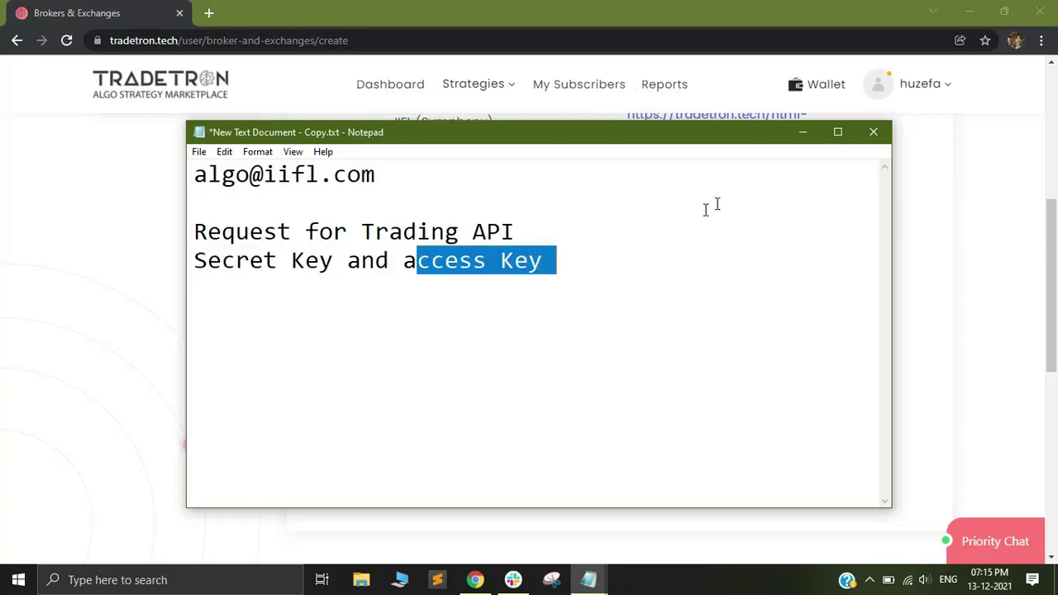
click(801, 135)
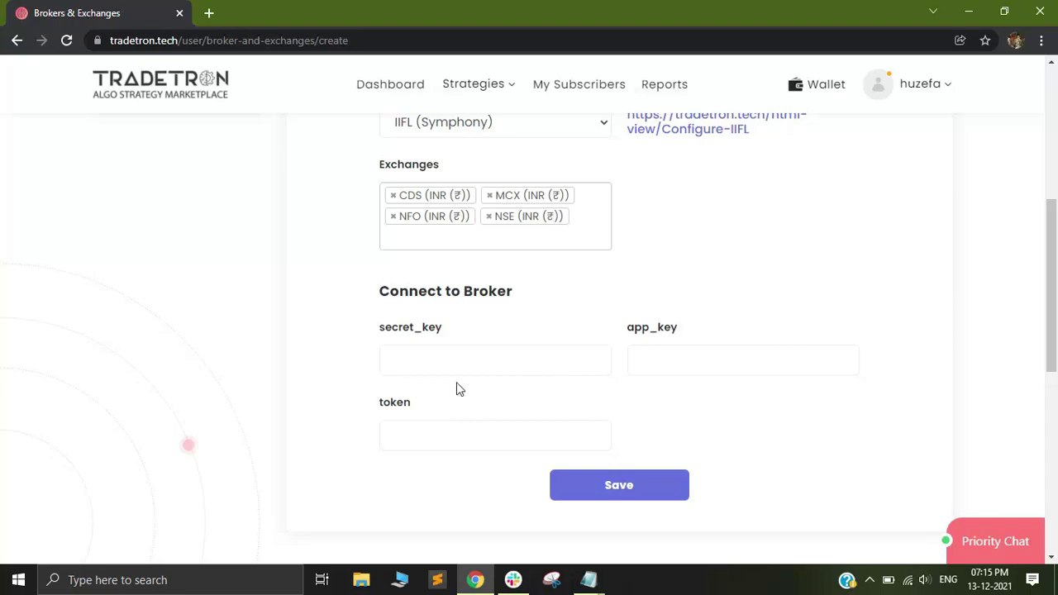
Fill in the secret key, app key and token, save the IIFL (Symphony) broker, and dismiss the notice
click(431, 367)
click(702, 363)
click(435, 440)
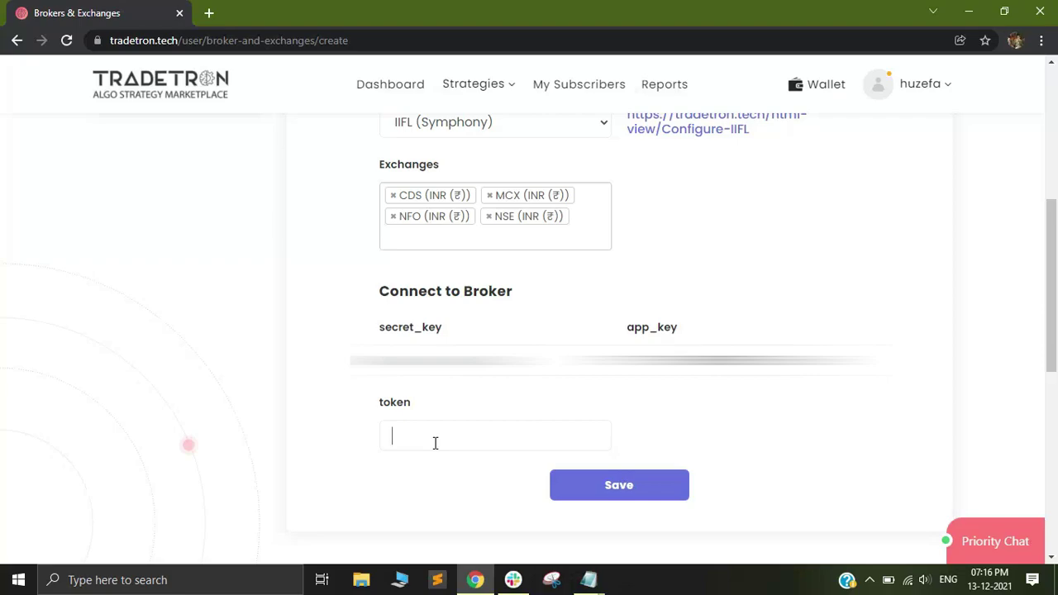
text(123)
click(620, 484)
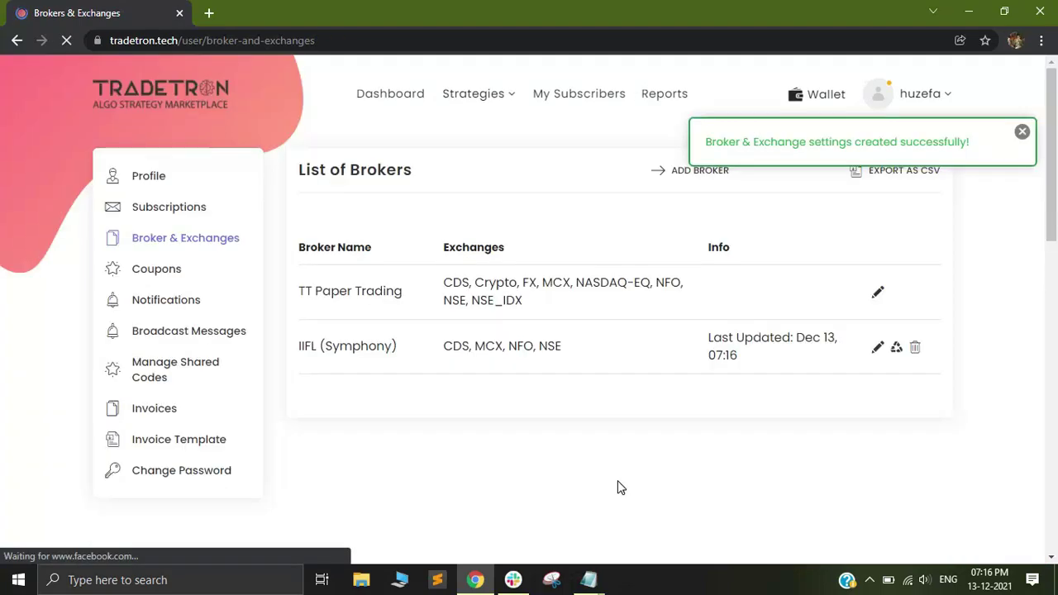
click(1022, 132)
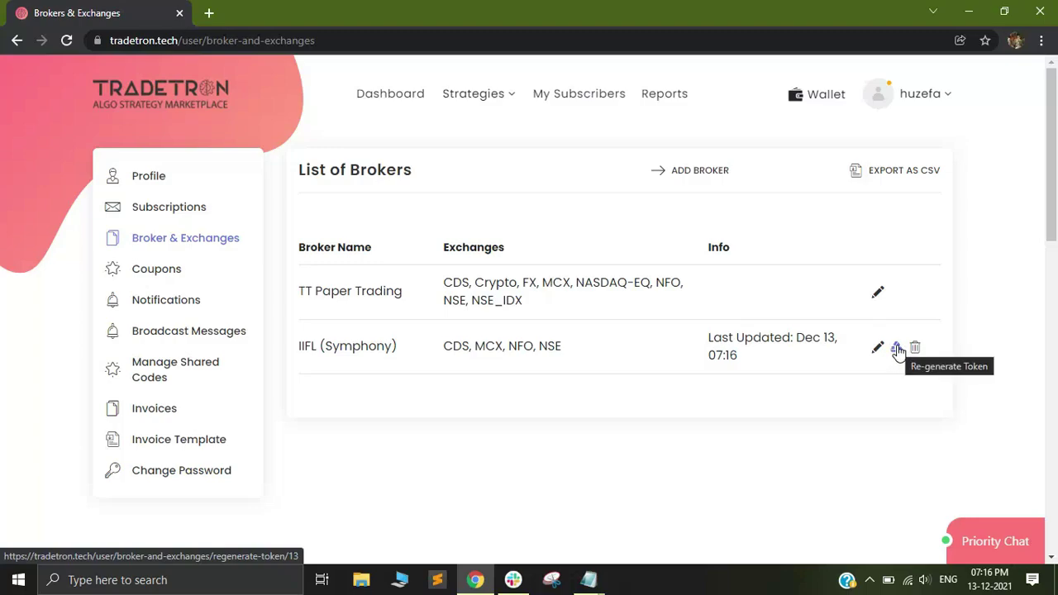
Regenerate the IIFL (Symphony) broker's token and dismiss the success notice
click(898, 349)
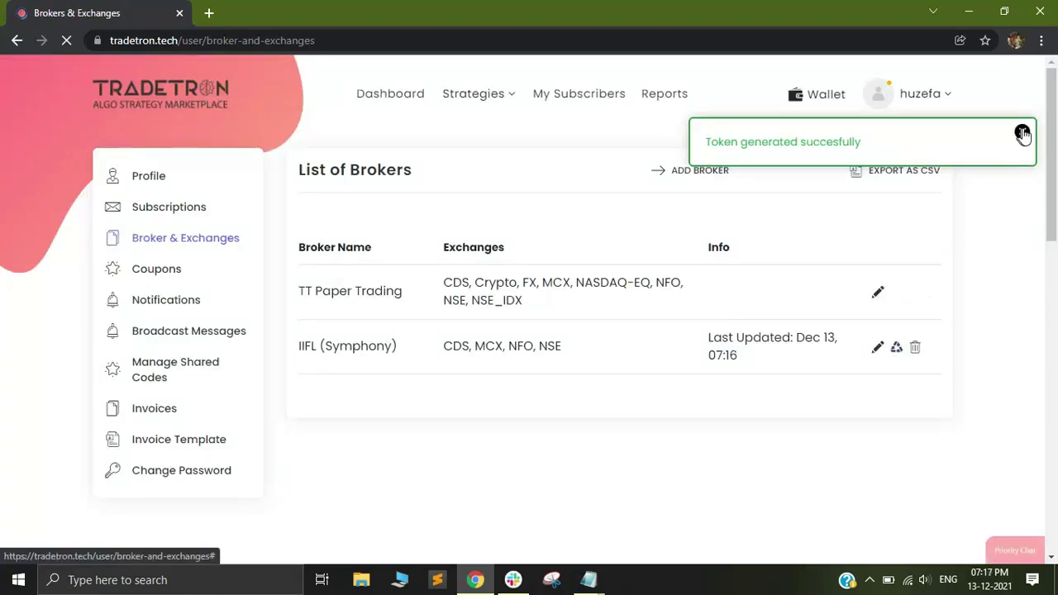
click(1023, 133)
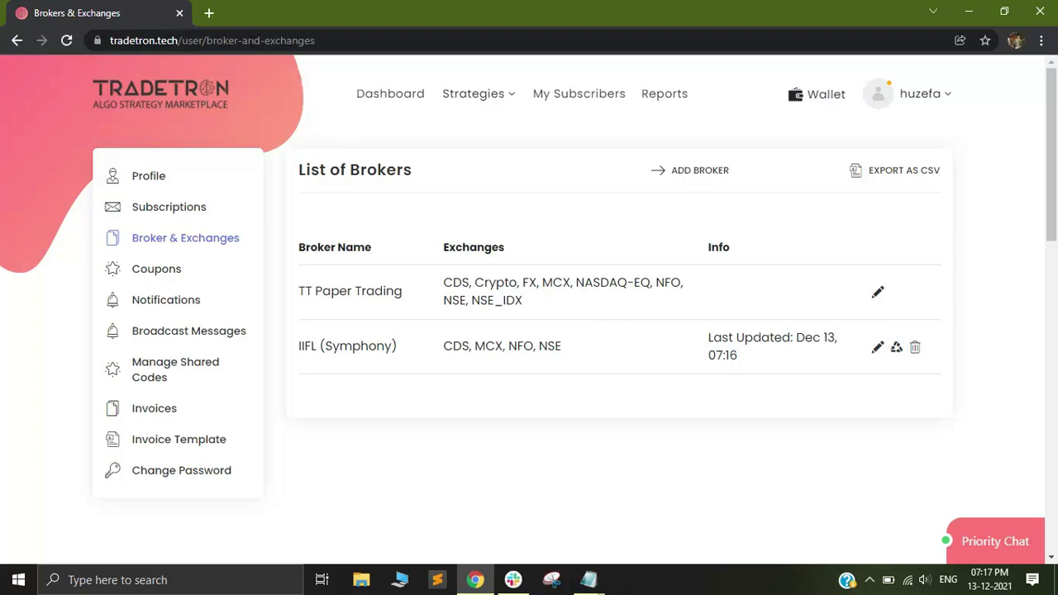
click(209, 13)
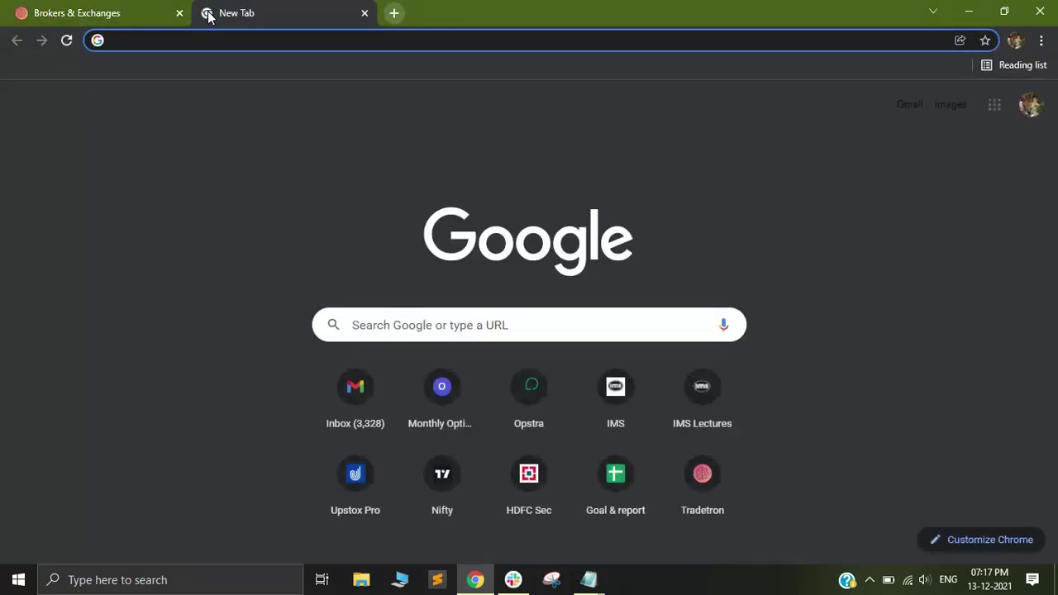
Load itc.tradetron.tech in the new tab, fixing a typo in the address
text(itc.)
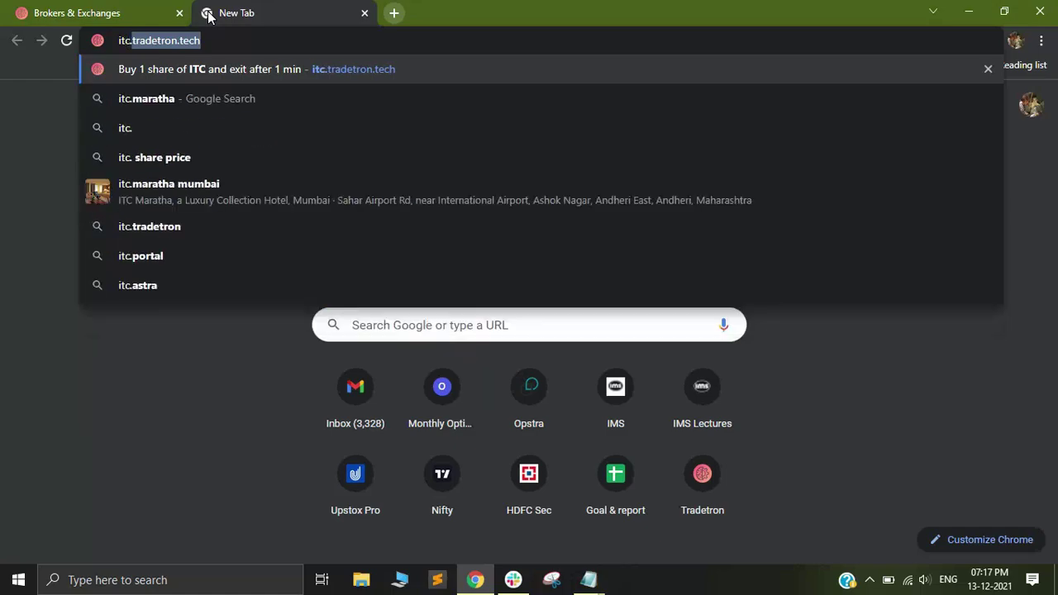
text(tradetron..t)
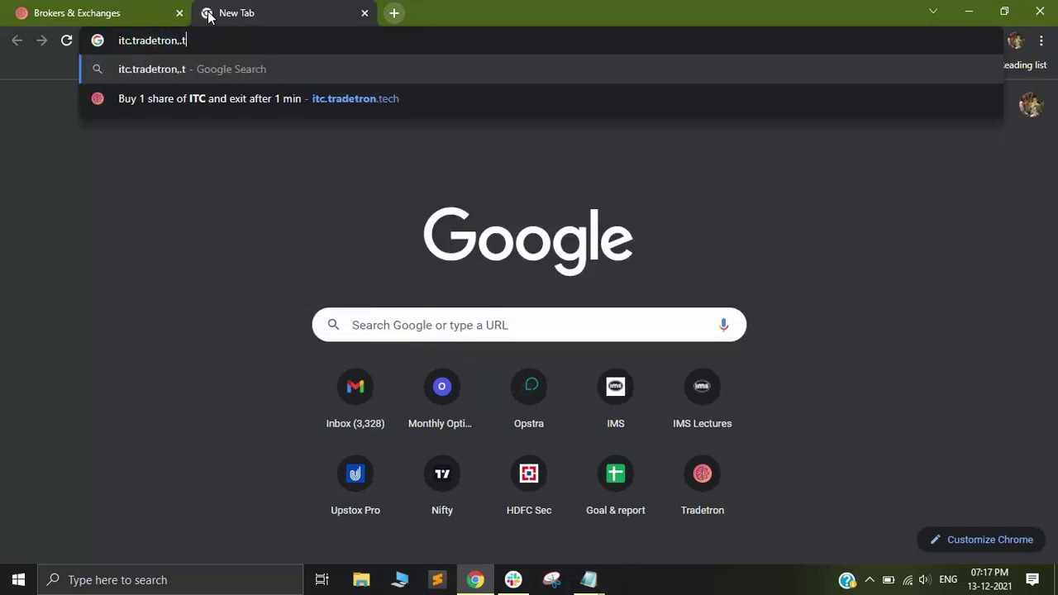
text(ec)
key(BackSpace)
key(BackSpace)
key(BackSpace)
key(BackSpace)
key(BackSpace)
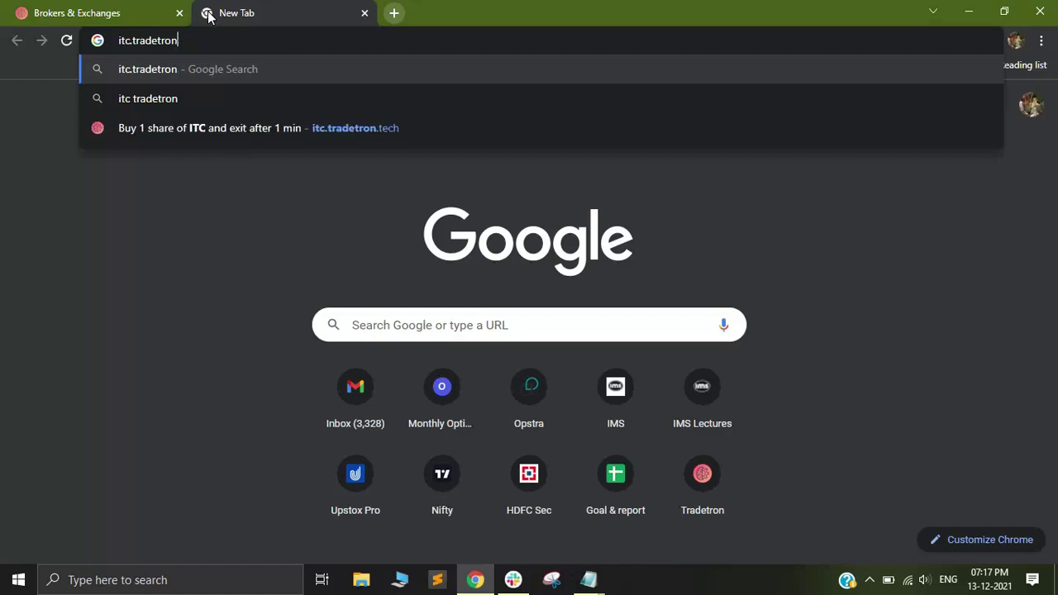
text(.tech)
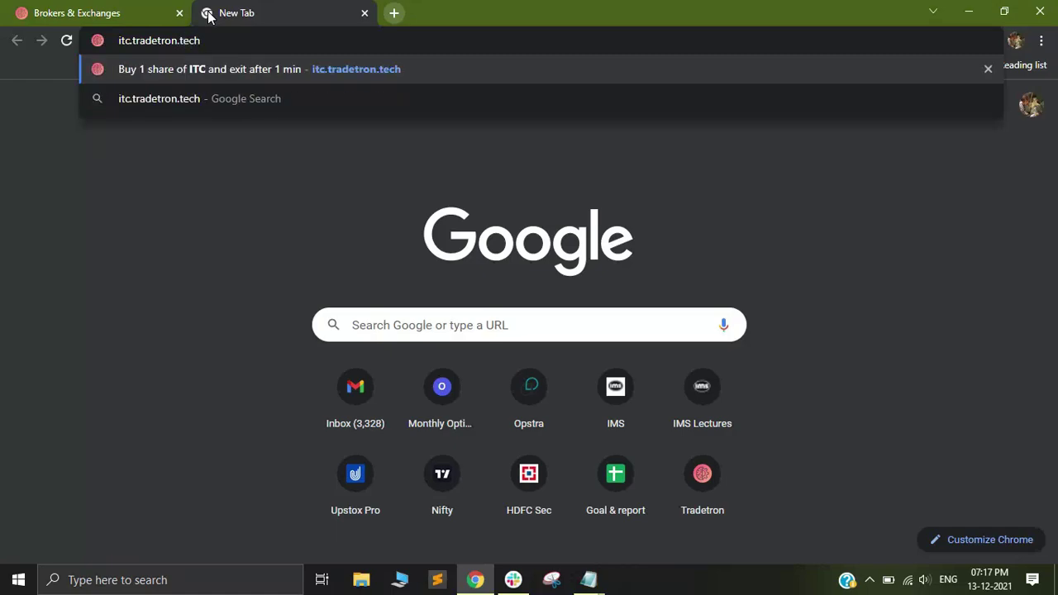
key(Return)
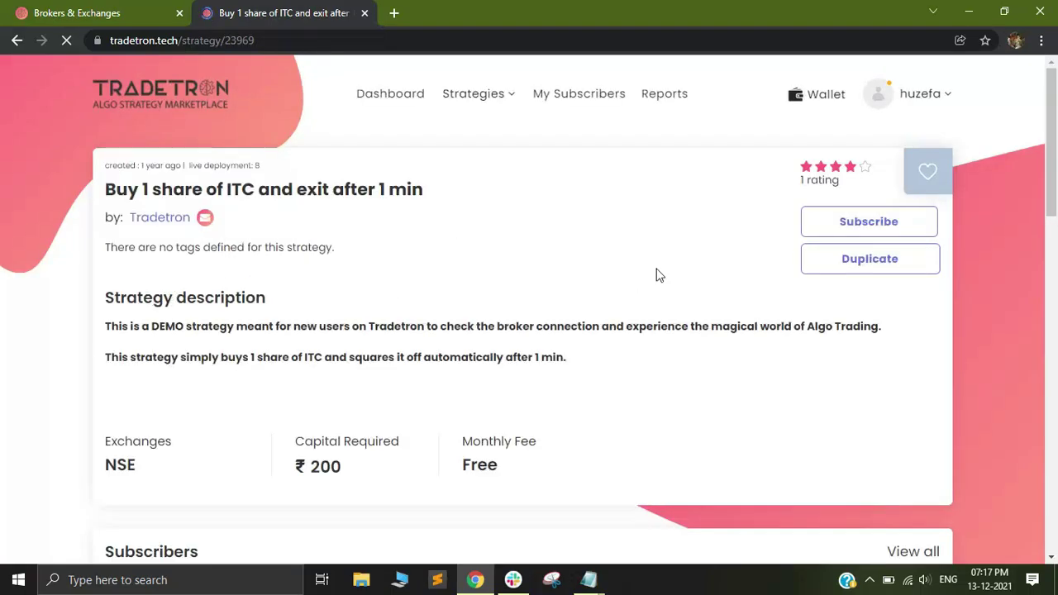
Duplicate the ITC demo strategy and view the copy under Strategies > My Strategies
click(875, 261)
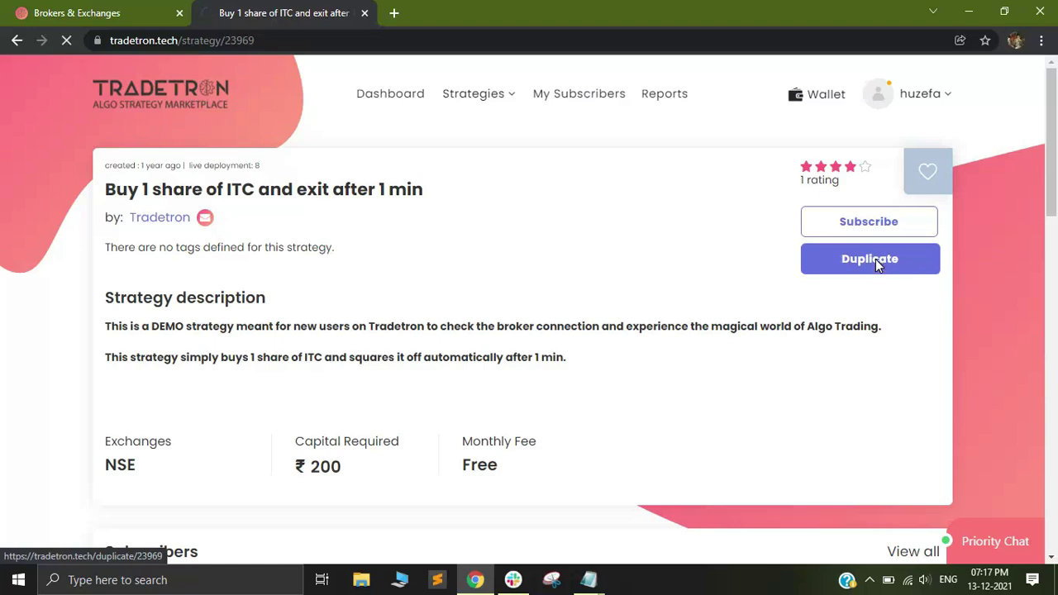
click(479, 96)
click(451, 186)
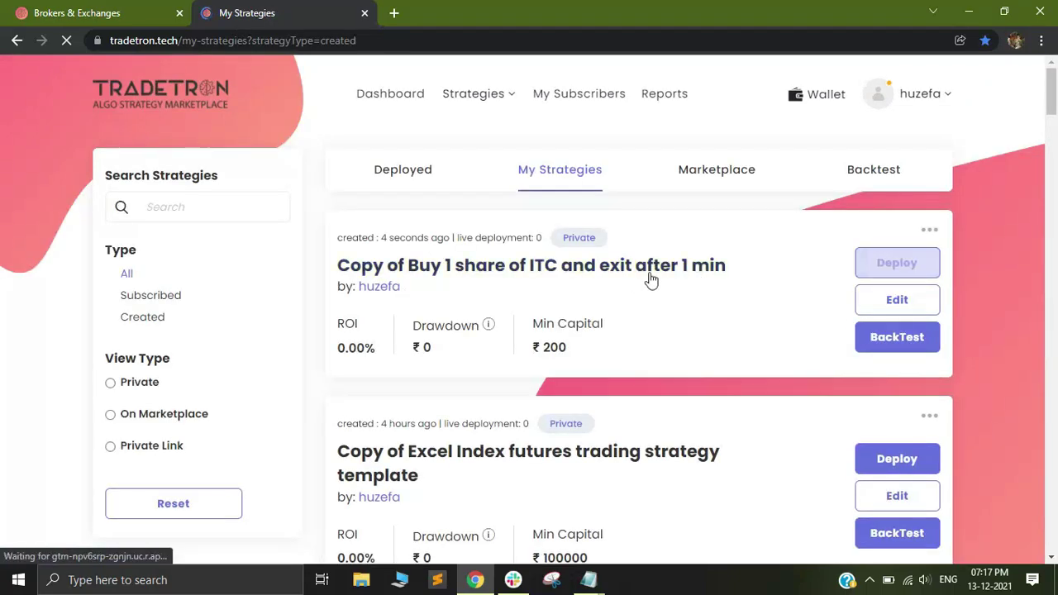
Deploy the copy with Live Auto execution and IIFL (Symphony) as NSE broker, then go to Deployed
click(895, 266)
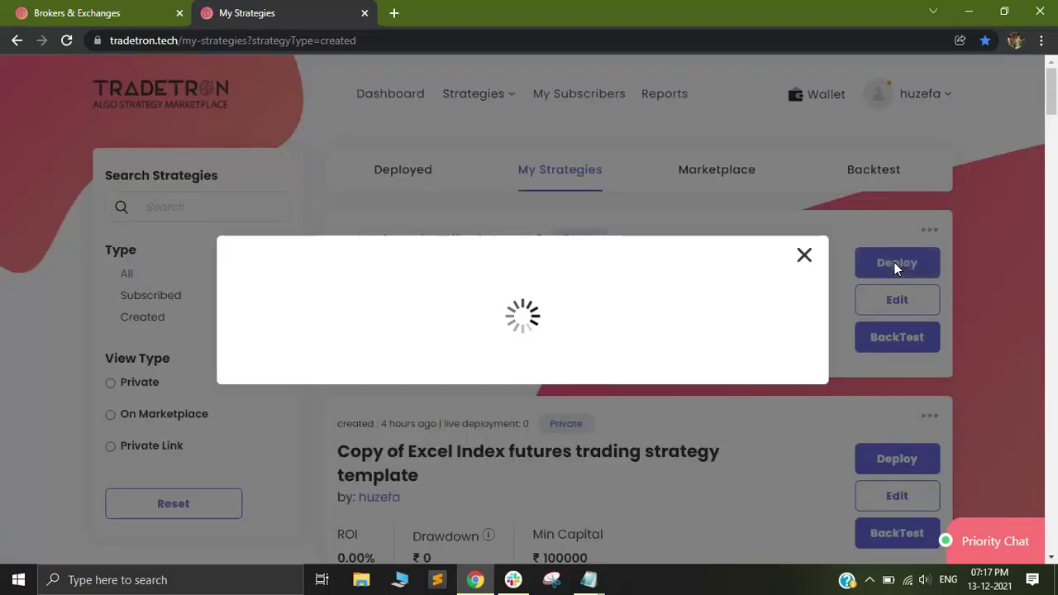
click(486, 319)
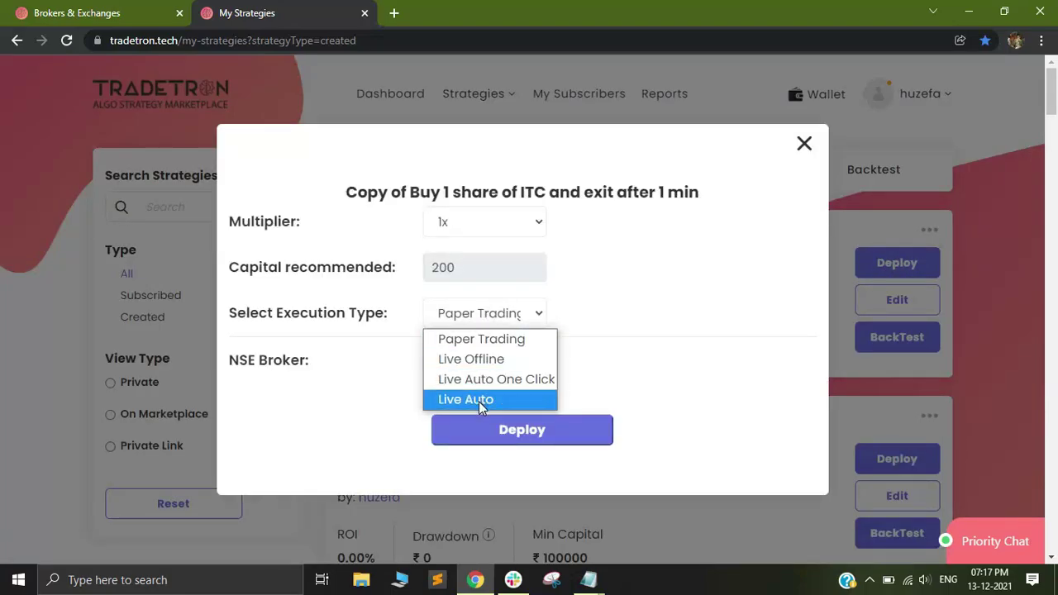
click(479, 401)
click(488, 363)
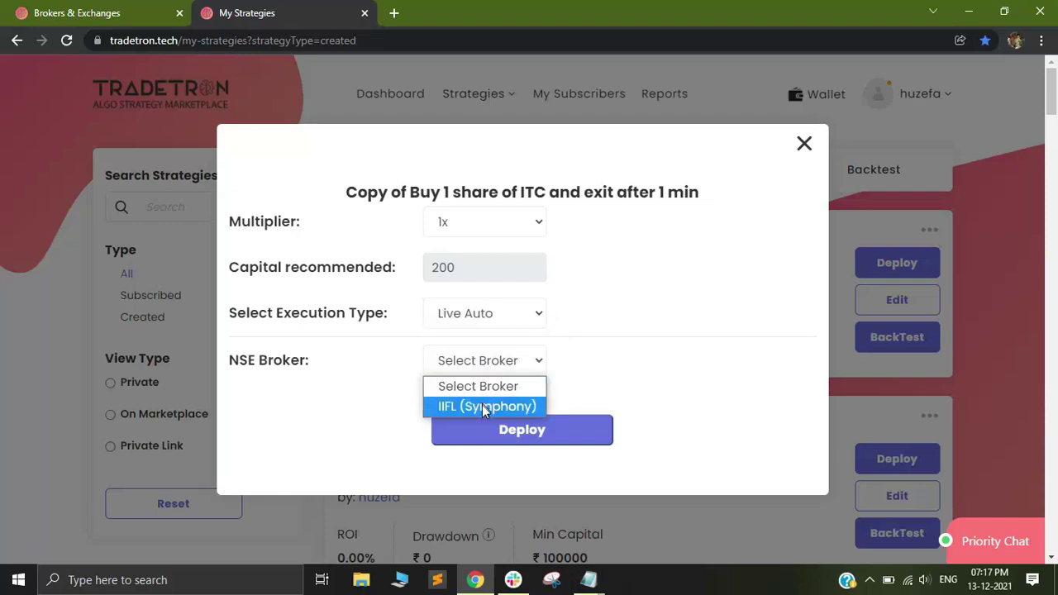
click(473, 404)
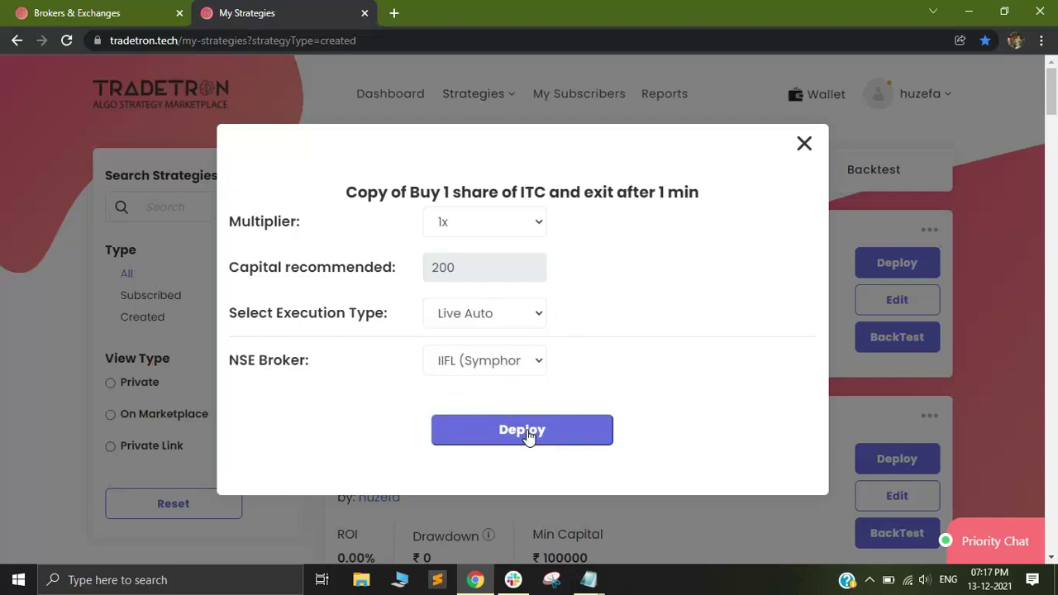
click(519, 432)
click(452, 413)
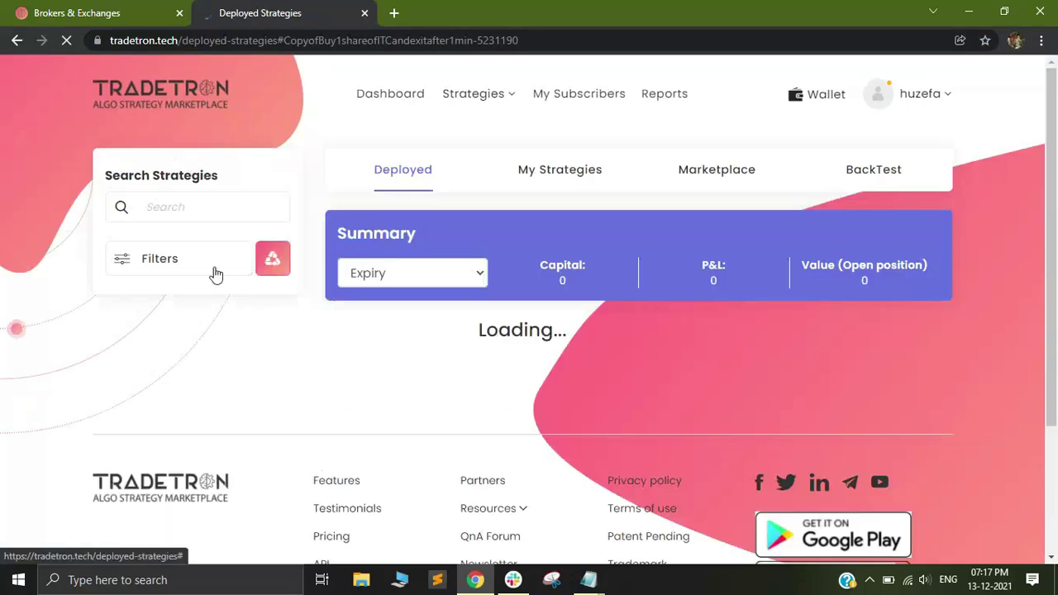
scroll(579, 347, down, 1)
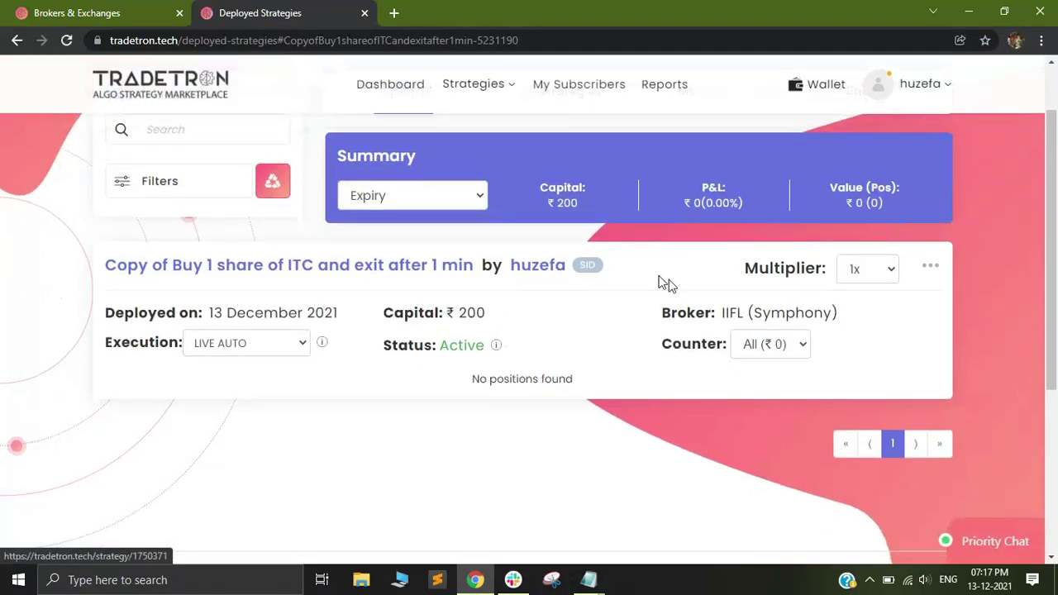